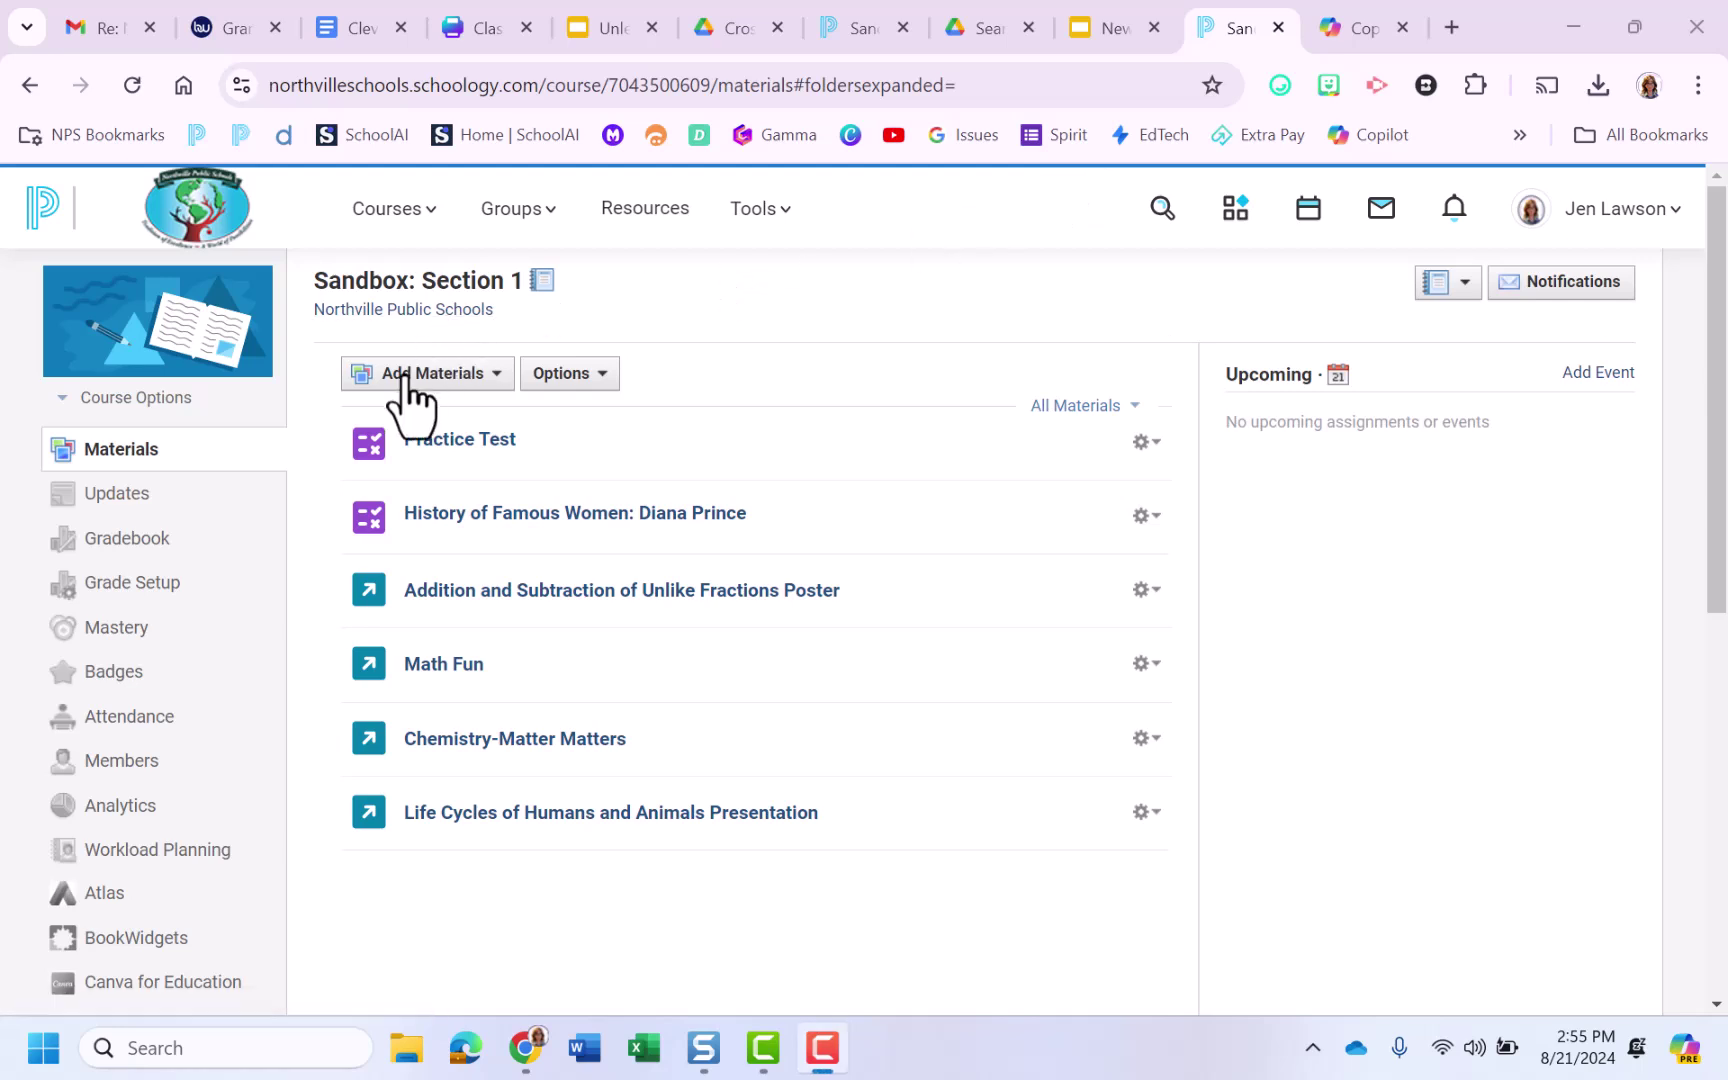
Start a new assignment from the Add Materials menu
click(409, 392)
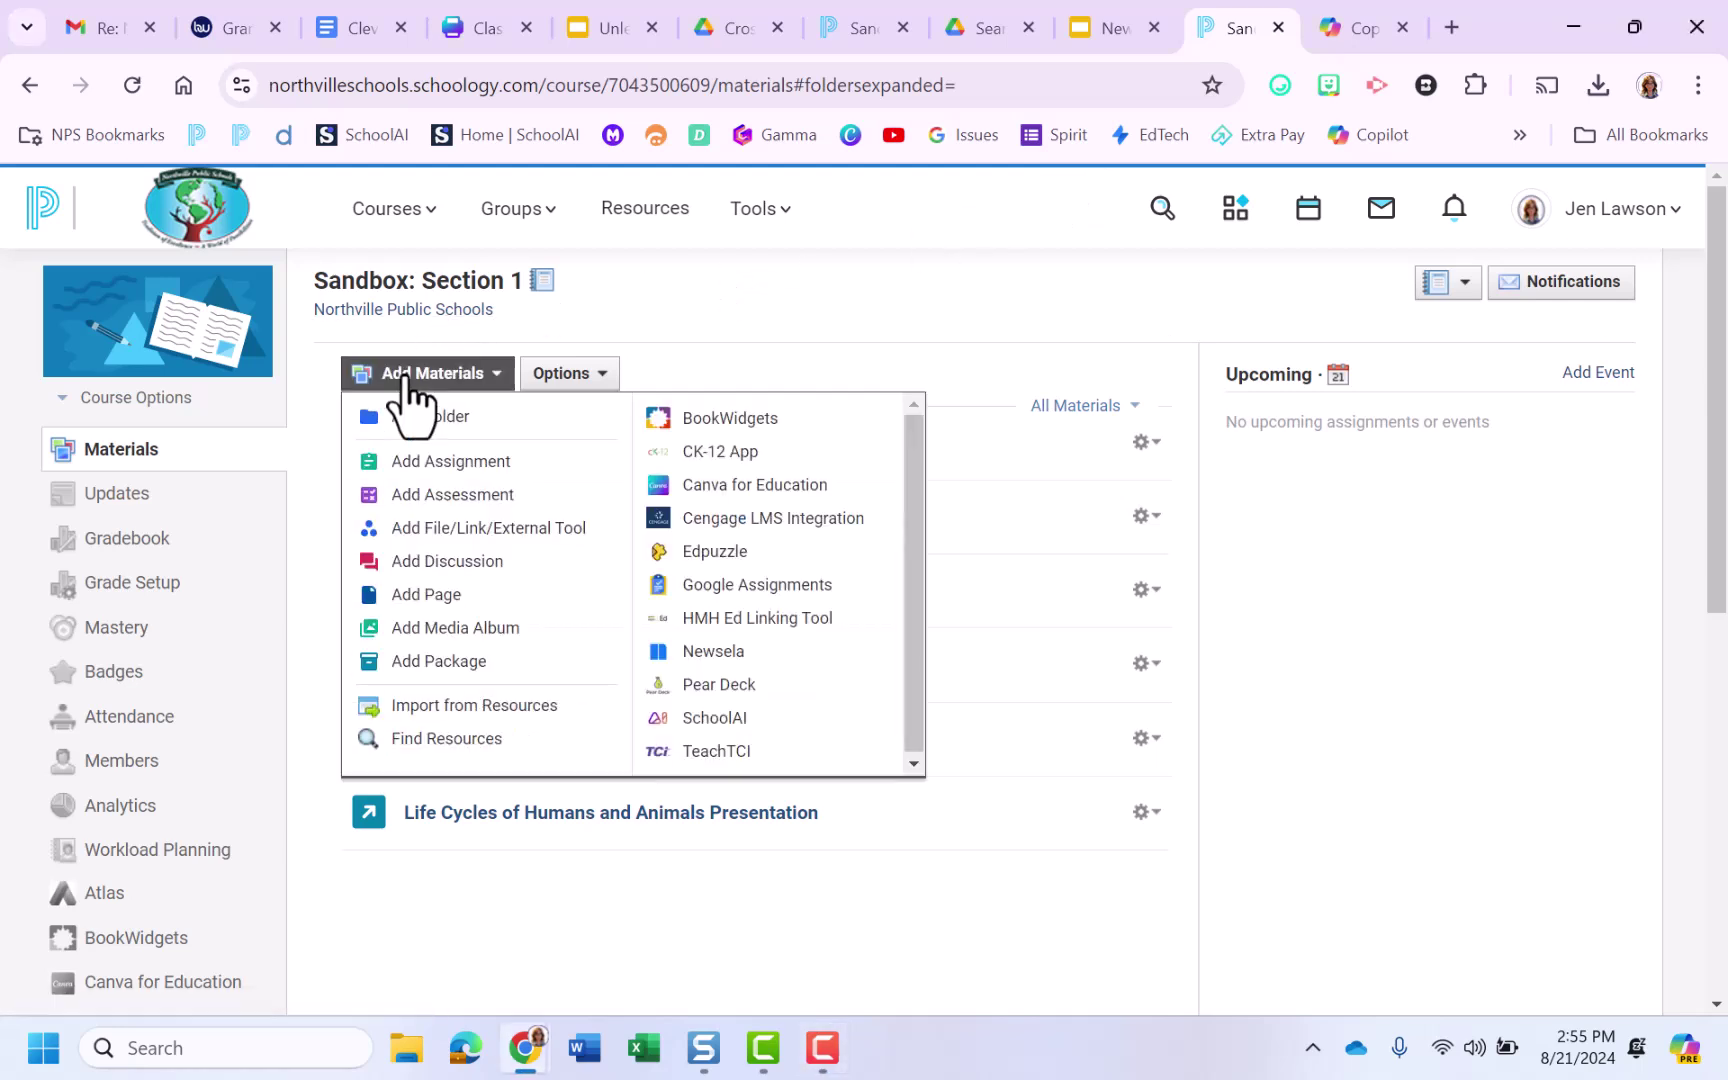
click(430, 466)
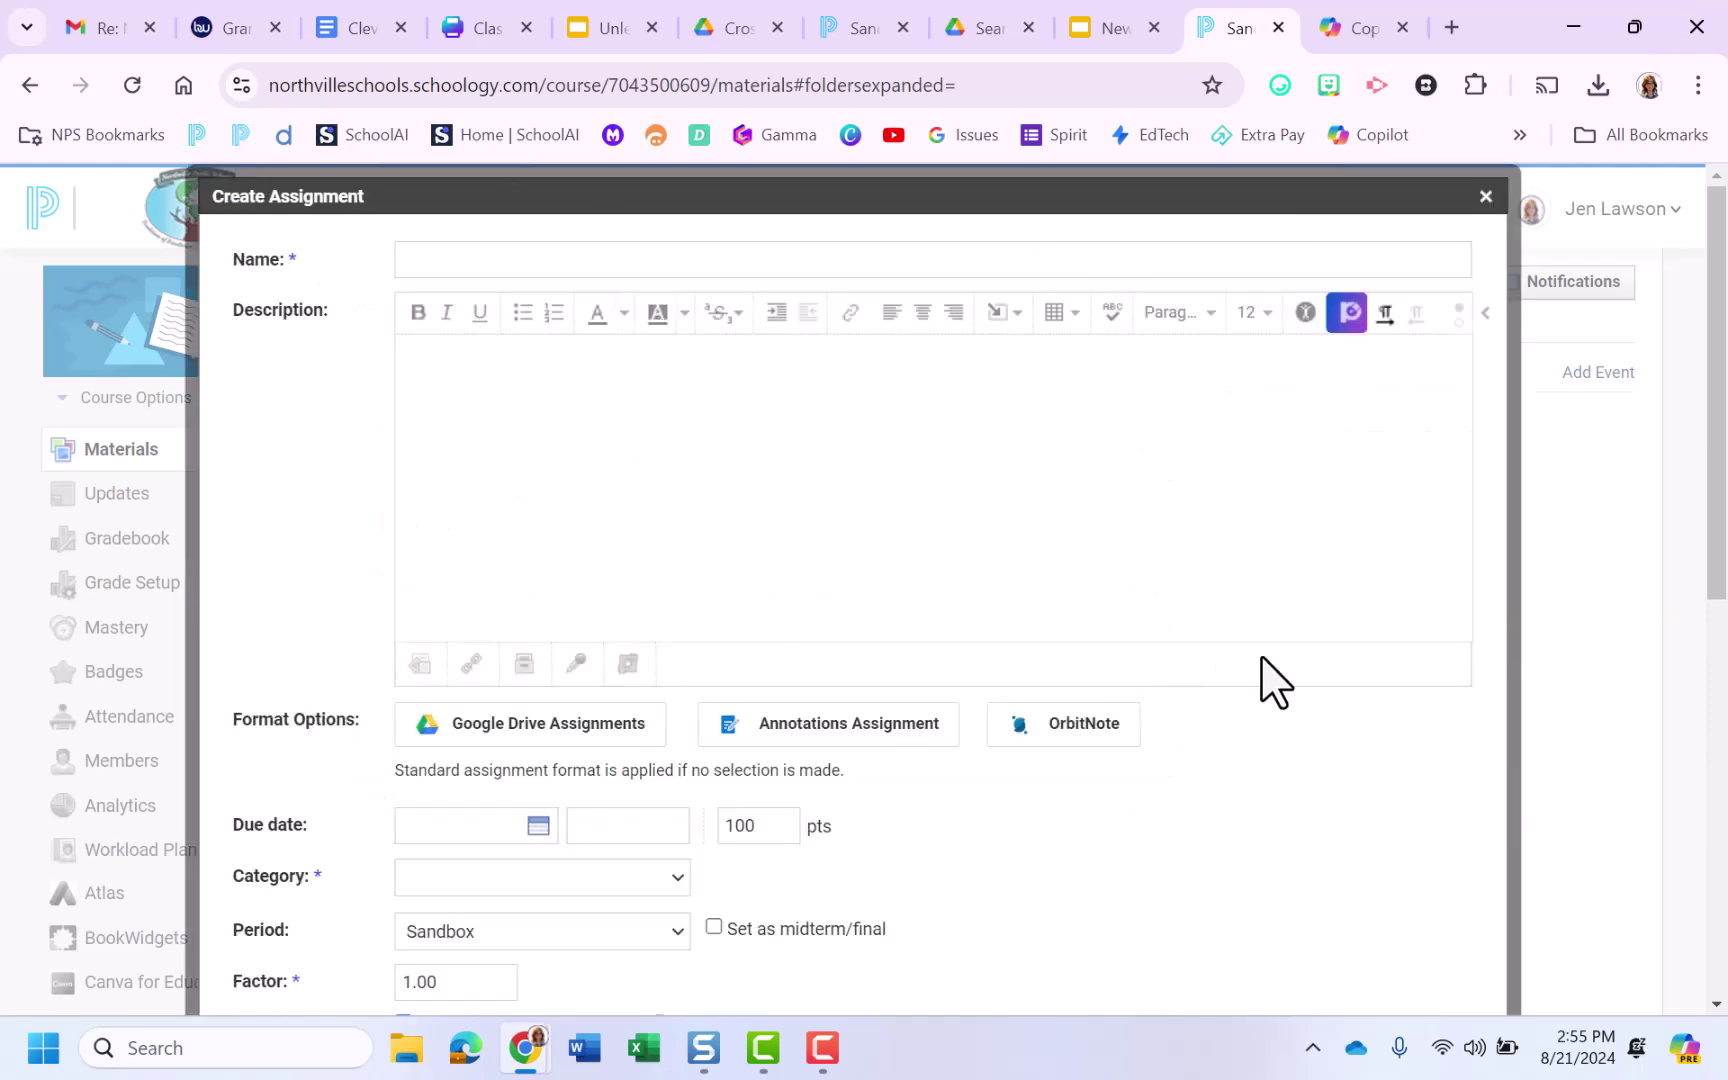
Set the PowerBuddy activity request's reading level to 7th Grade
click(1345, 324)
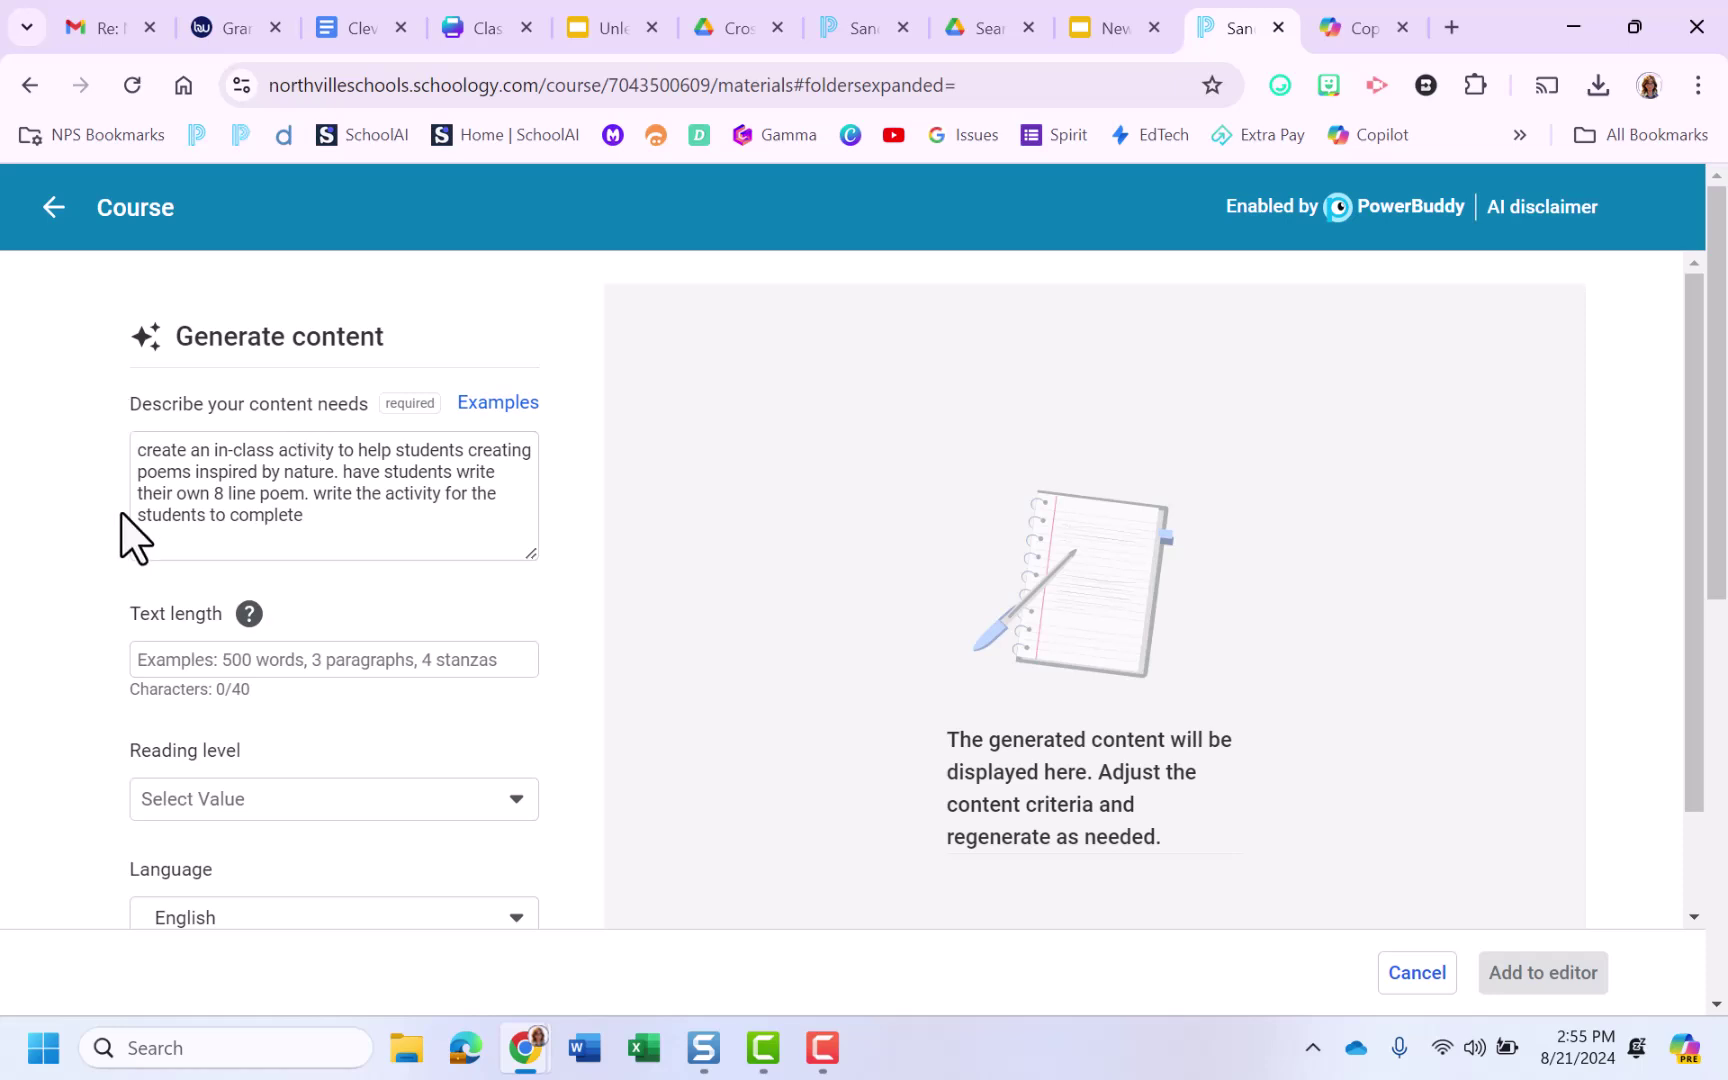
scroll(278, 660, down, 1)
click(251, 678)
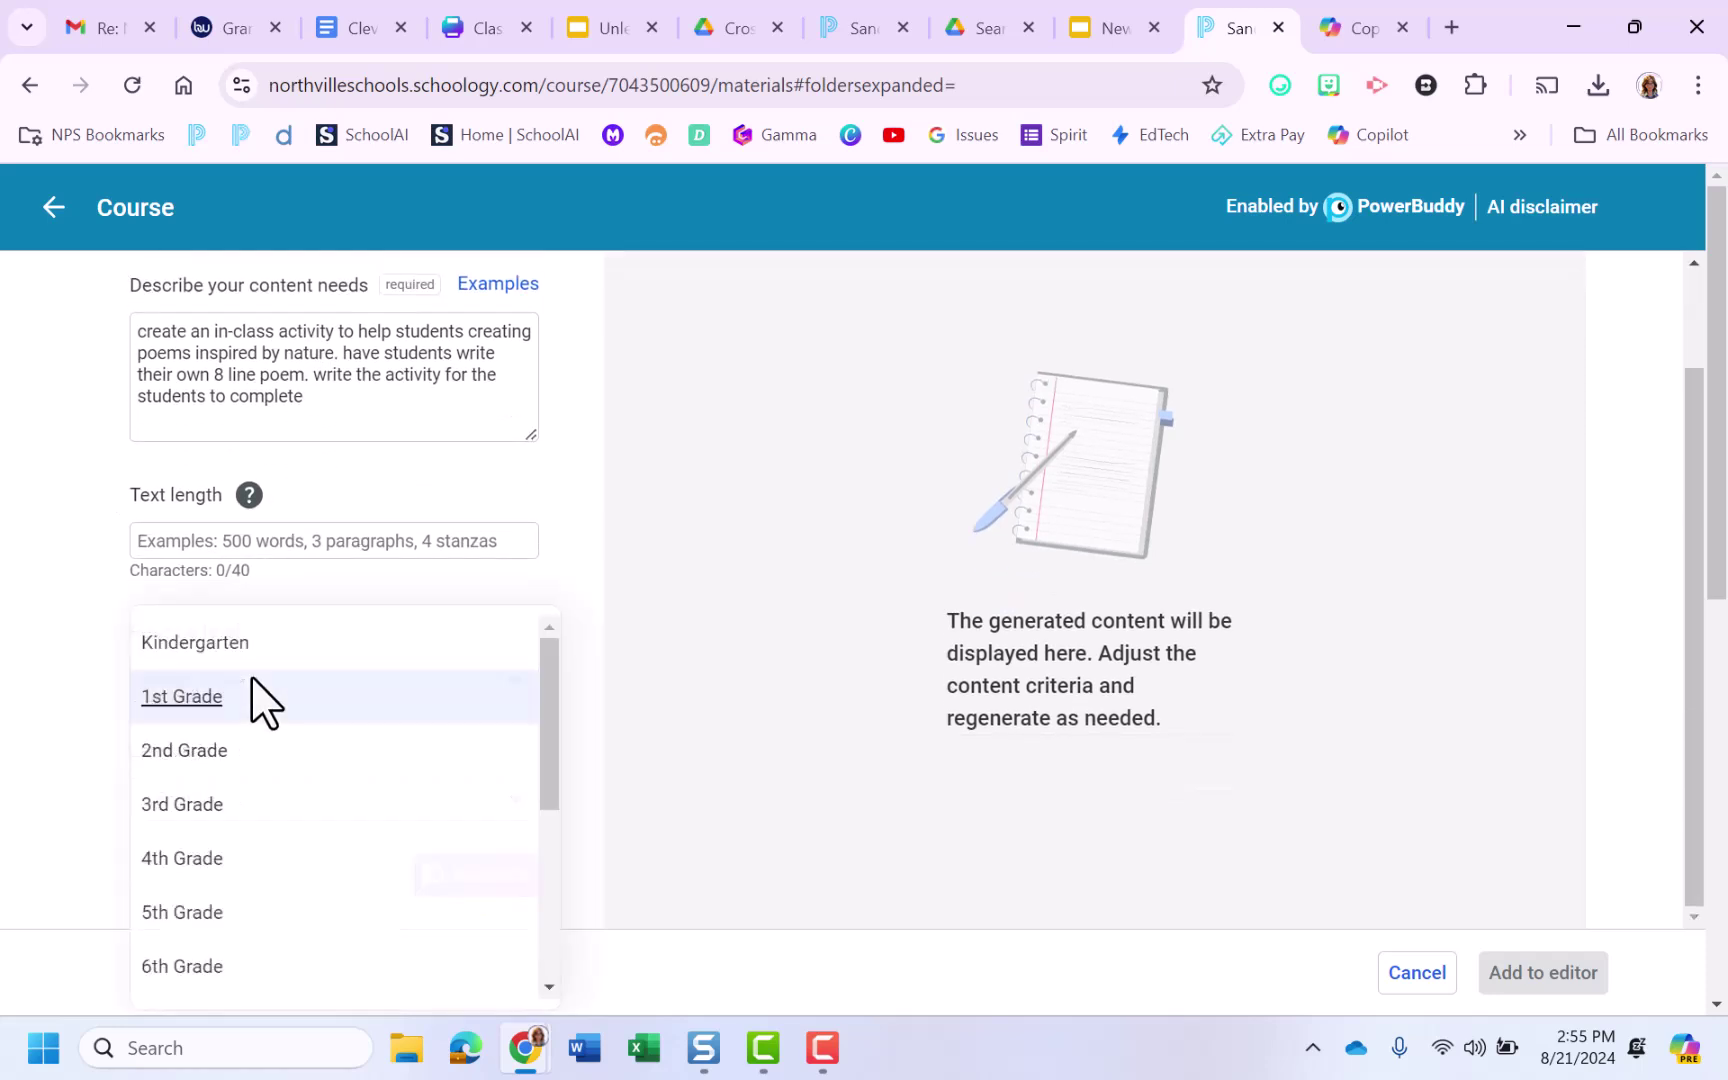
scroll(212, 905, down, 1)
click(209, 889)
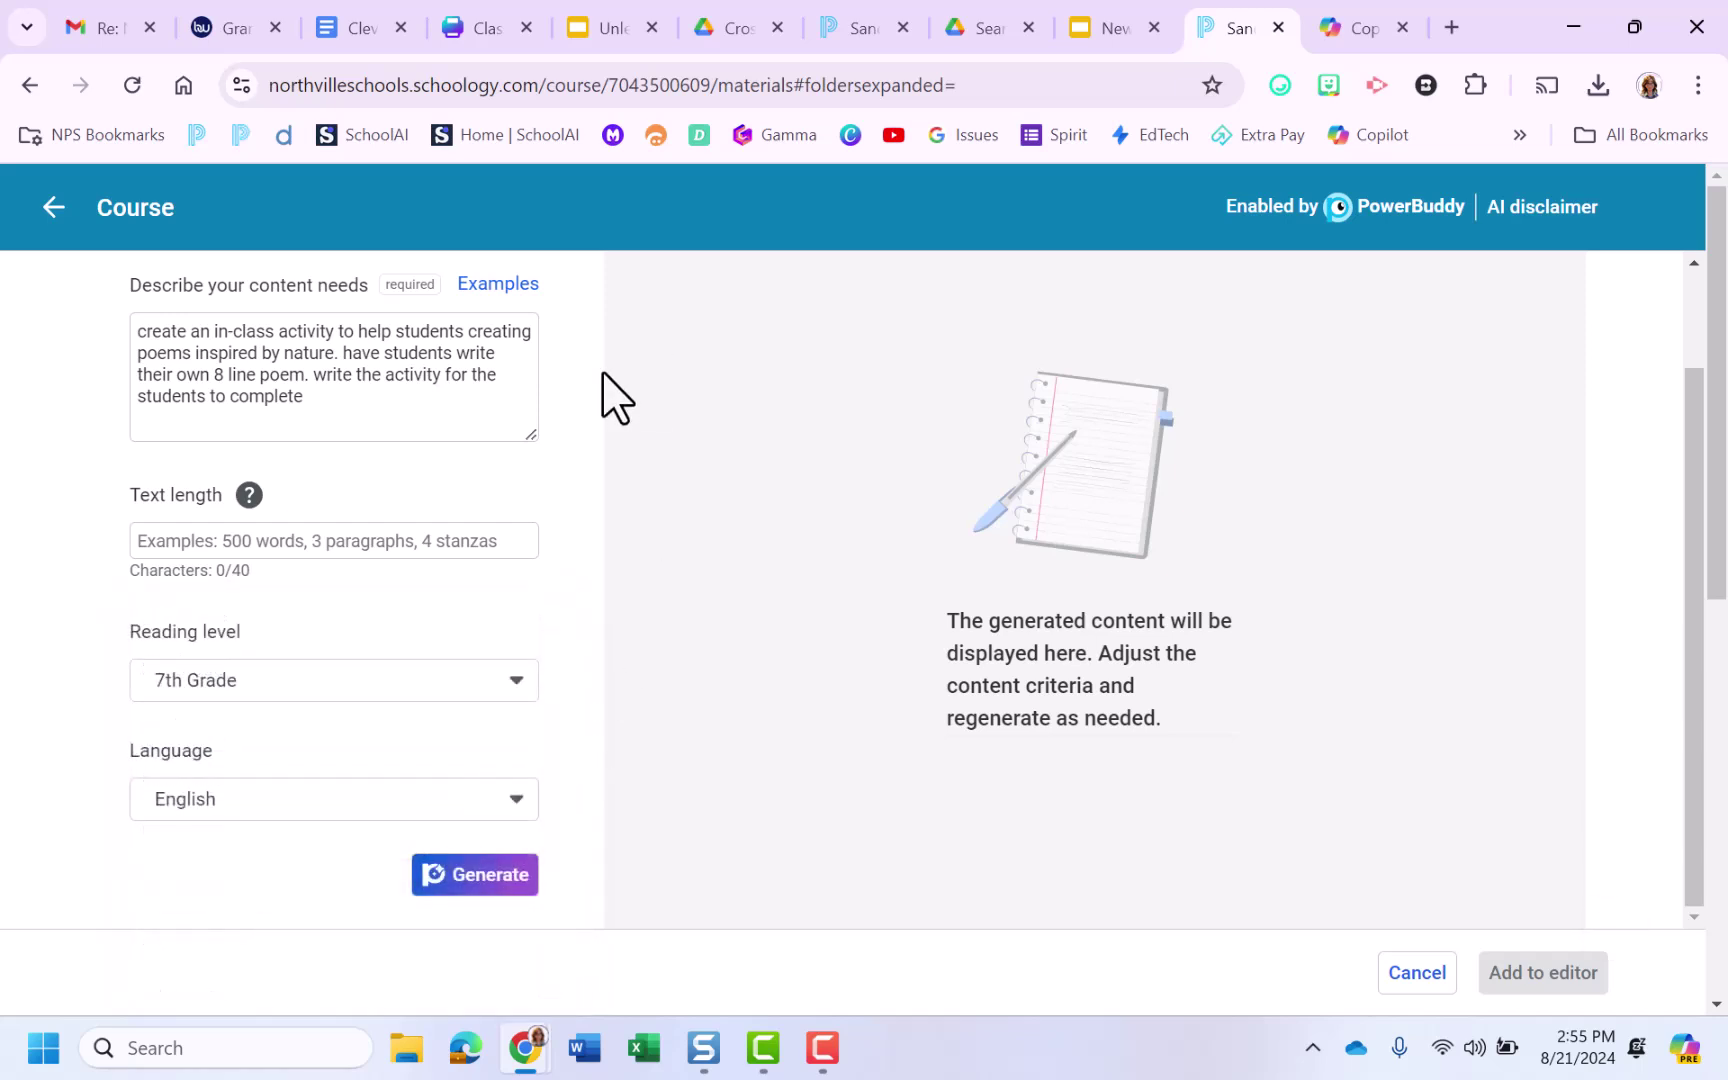
Generate the nature-poem activity text in PowerBuddy
click(482, 877)
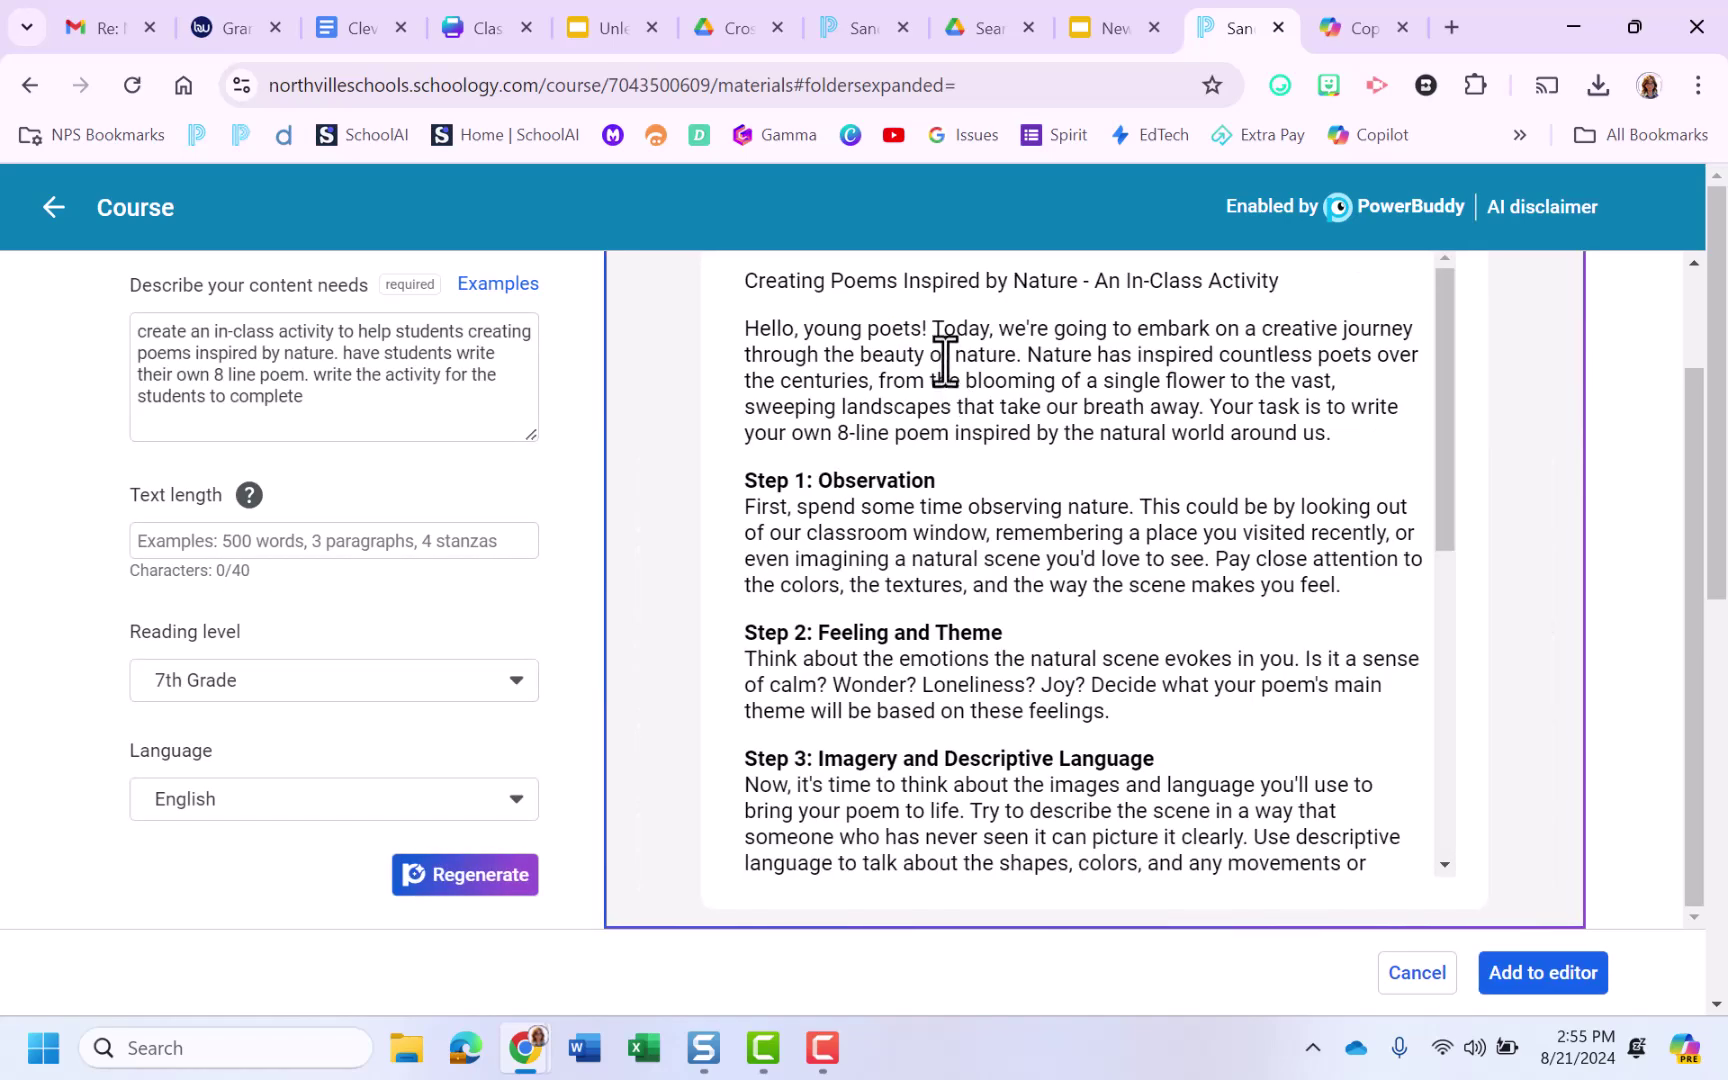
scroll(945, 360, up, 2)
scroll(991, 529, down, 3)
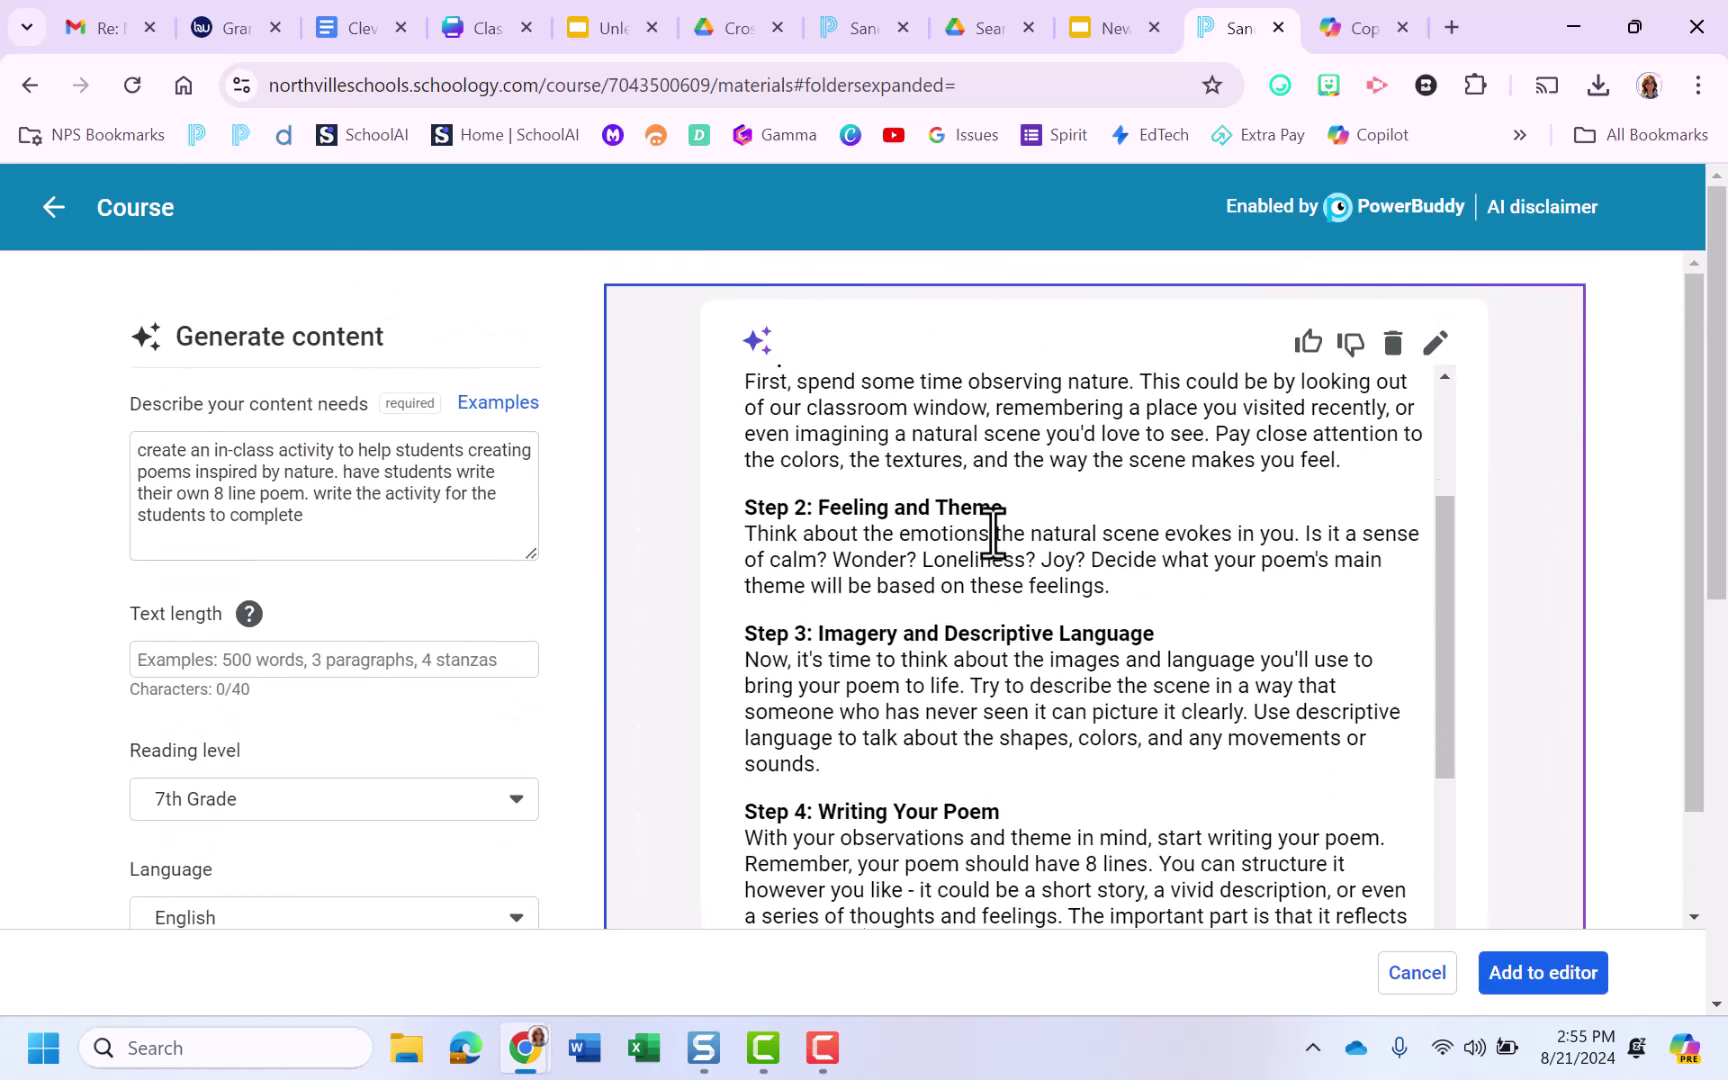
scroll(991, 528, down, 2)
scroll(945, 714, down, 3)
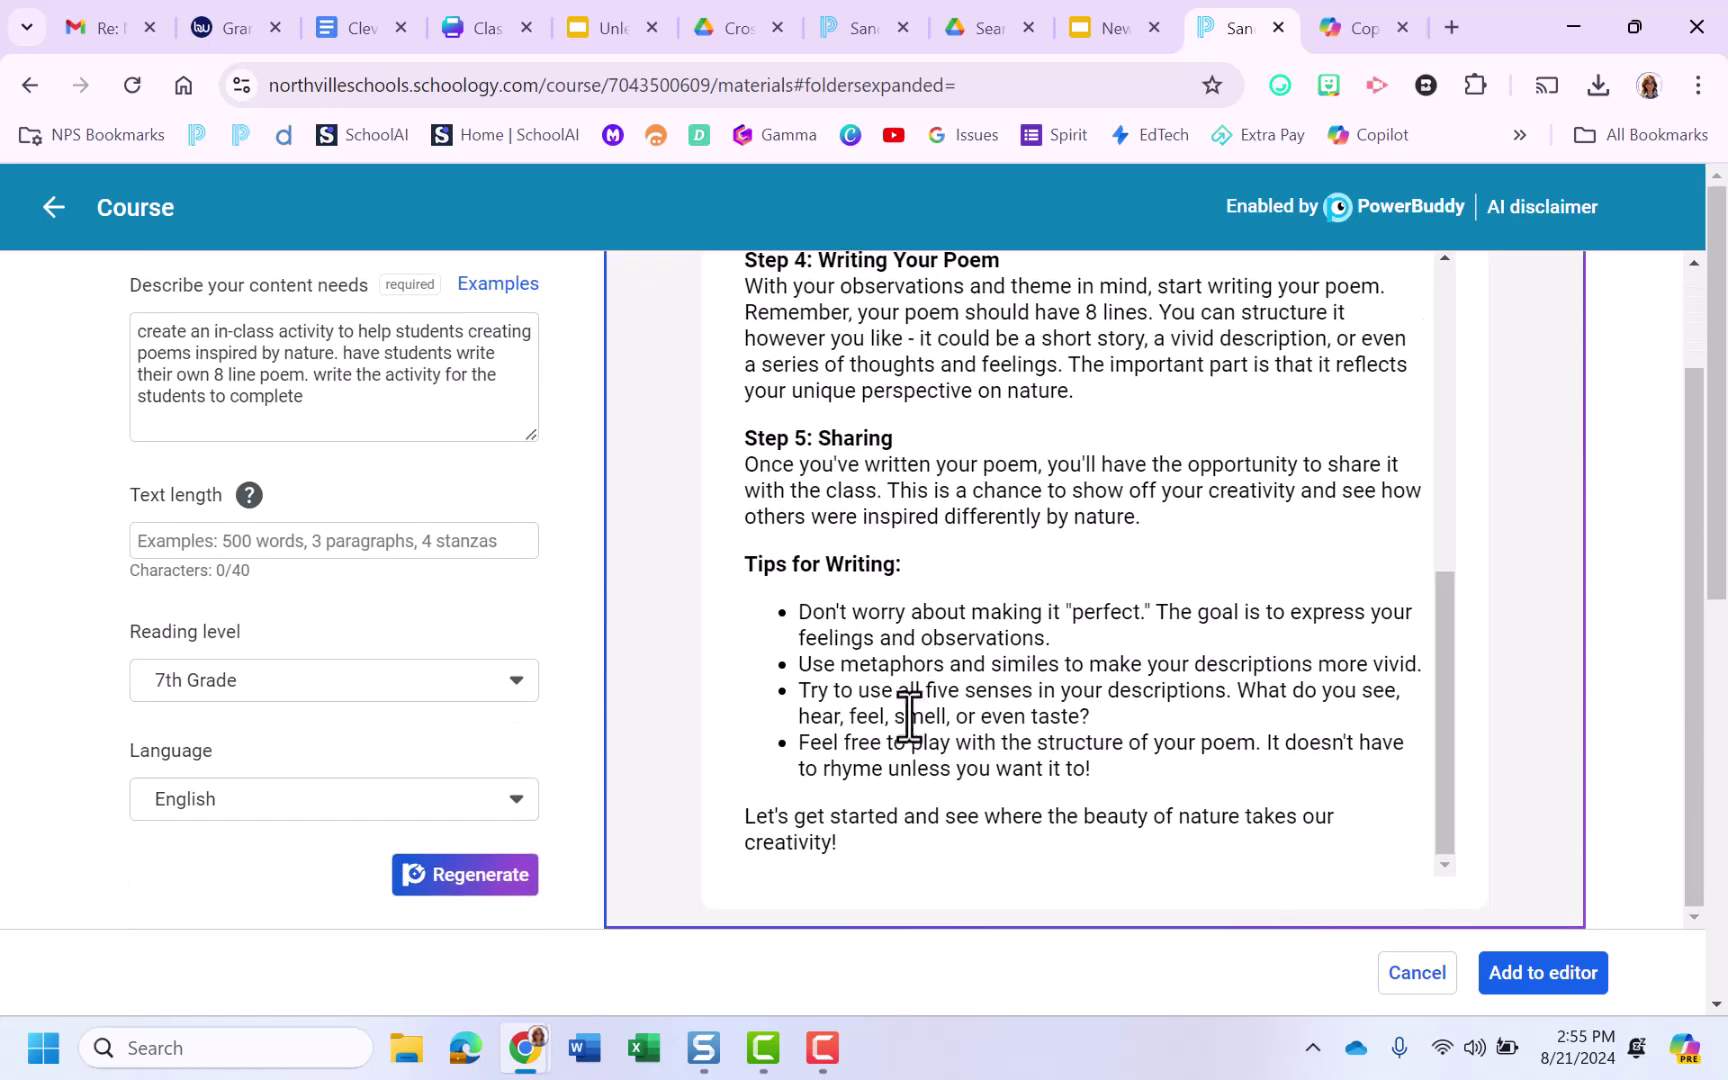
scroll(1342, 590, up, 1)
scroll(1375, 540, up, 3)
scroll(1375, 541, up, 1)
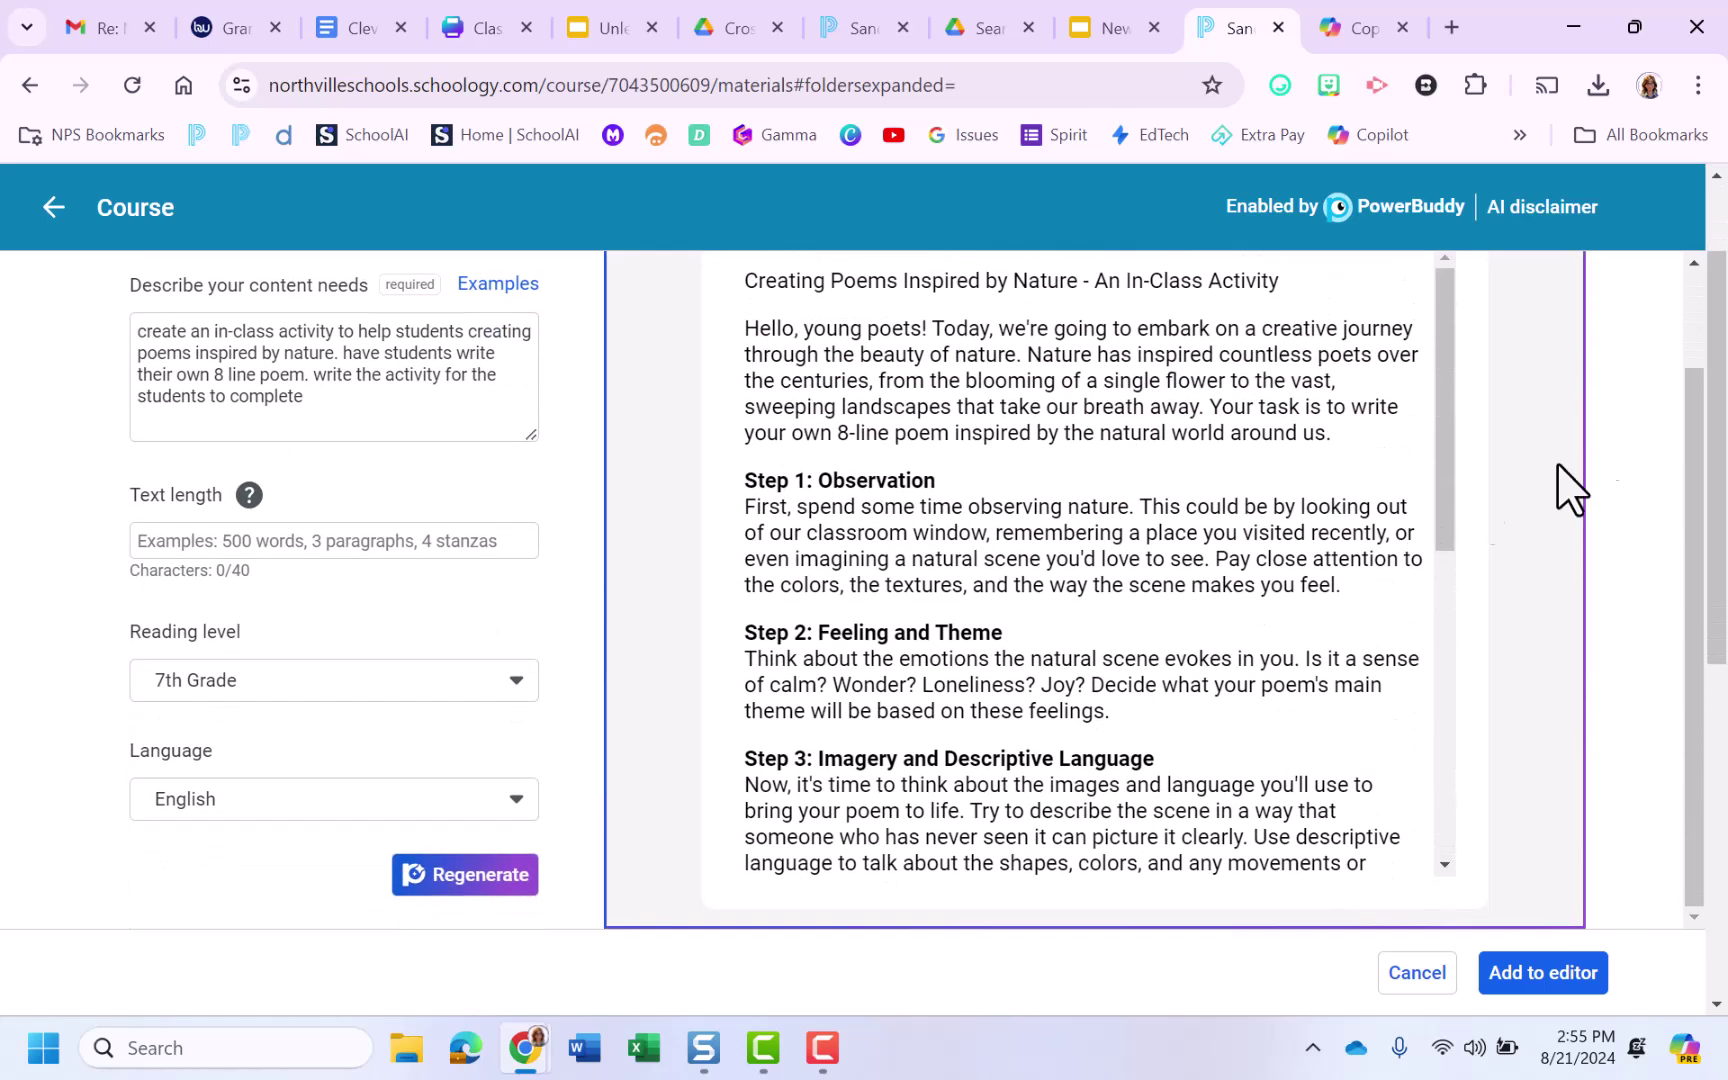
scroll(1562, 482, up, 2)
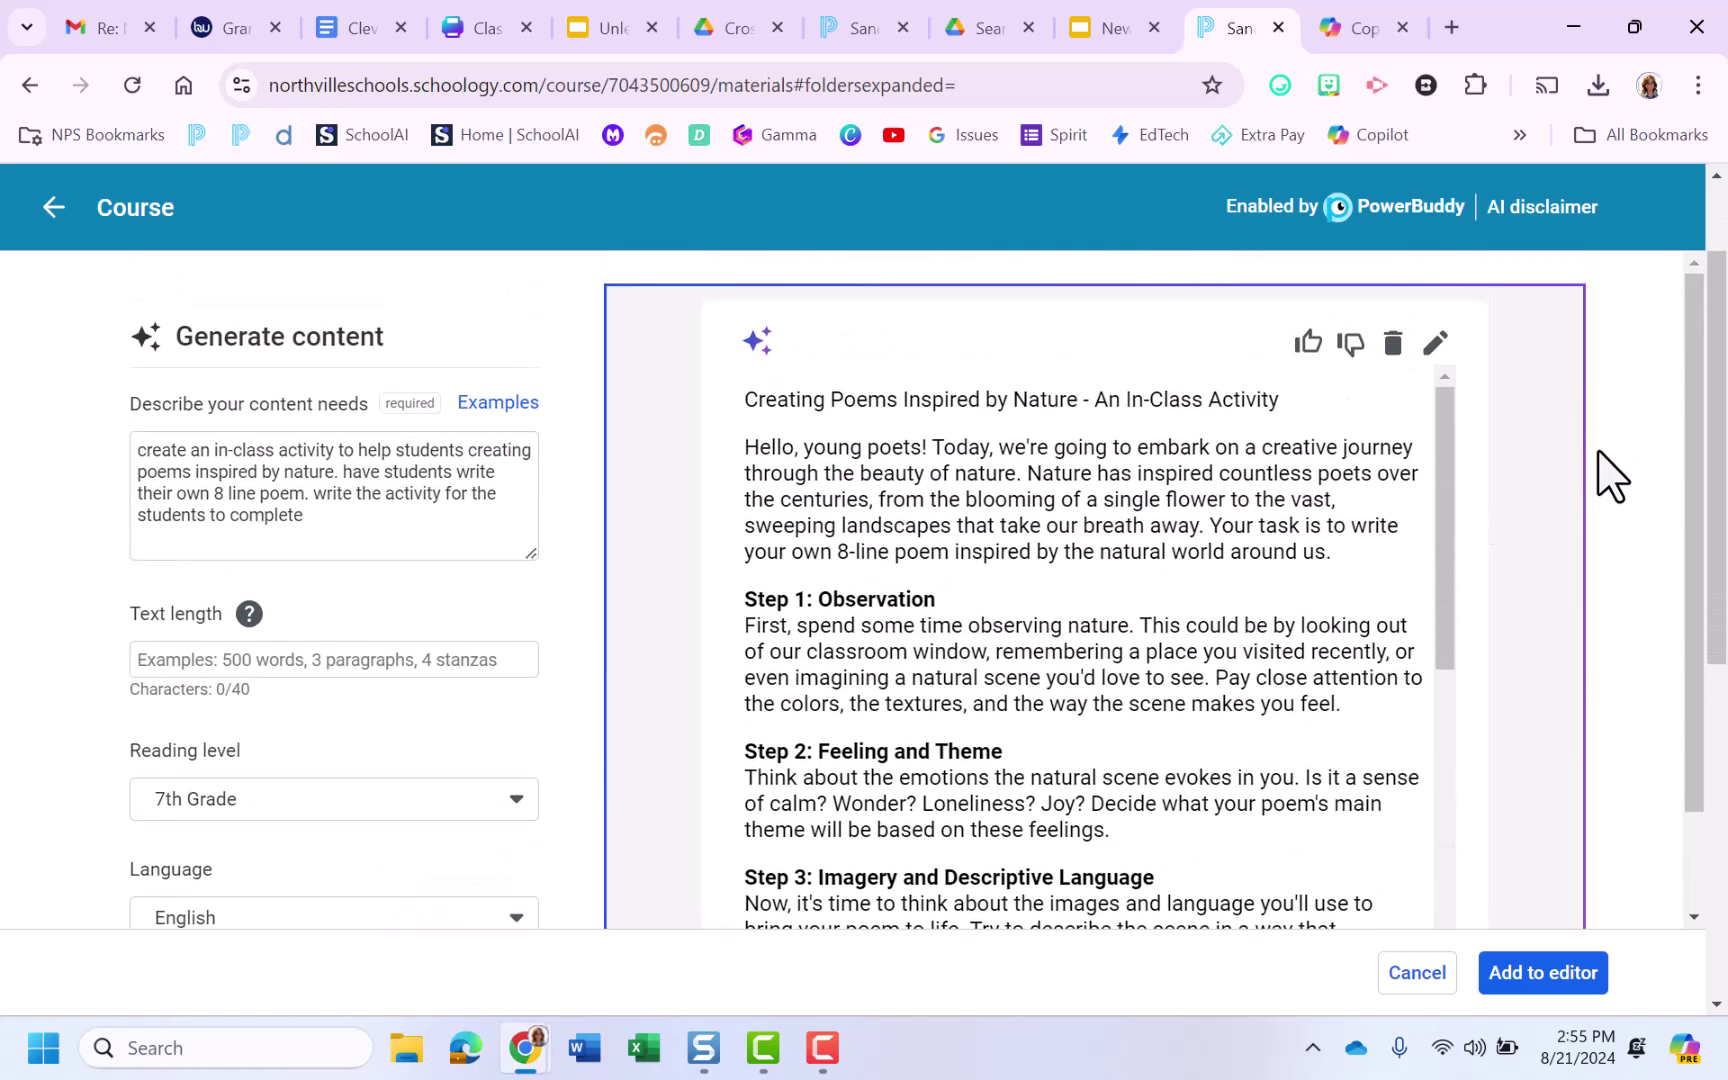
click(1435, 346)
drag(815, 650, 808, 587)
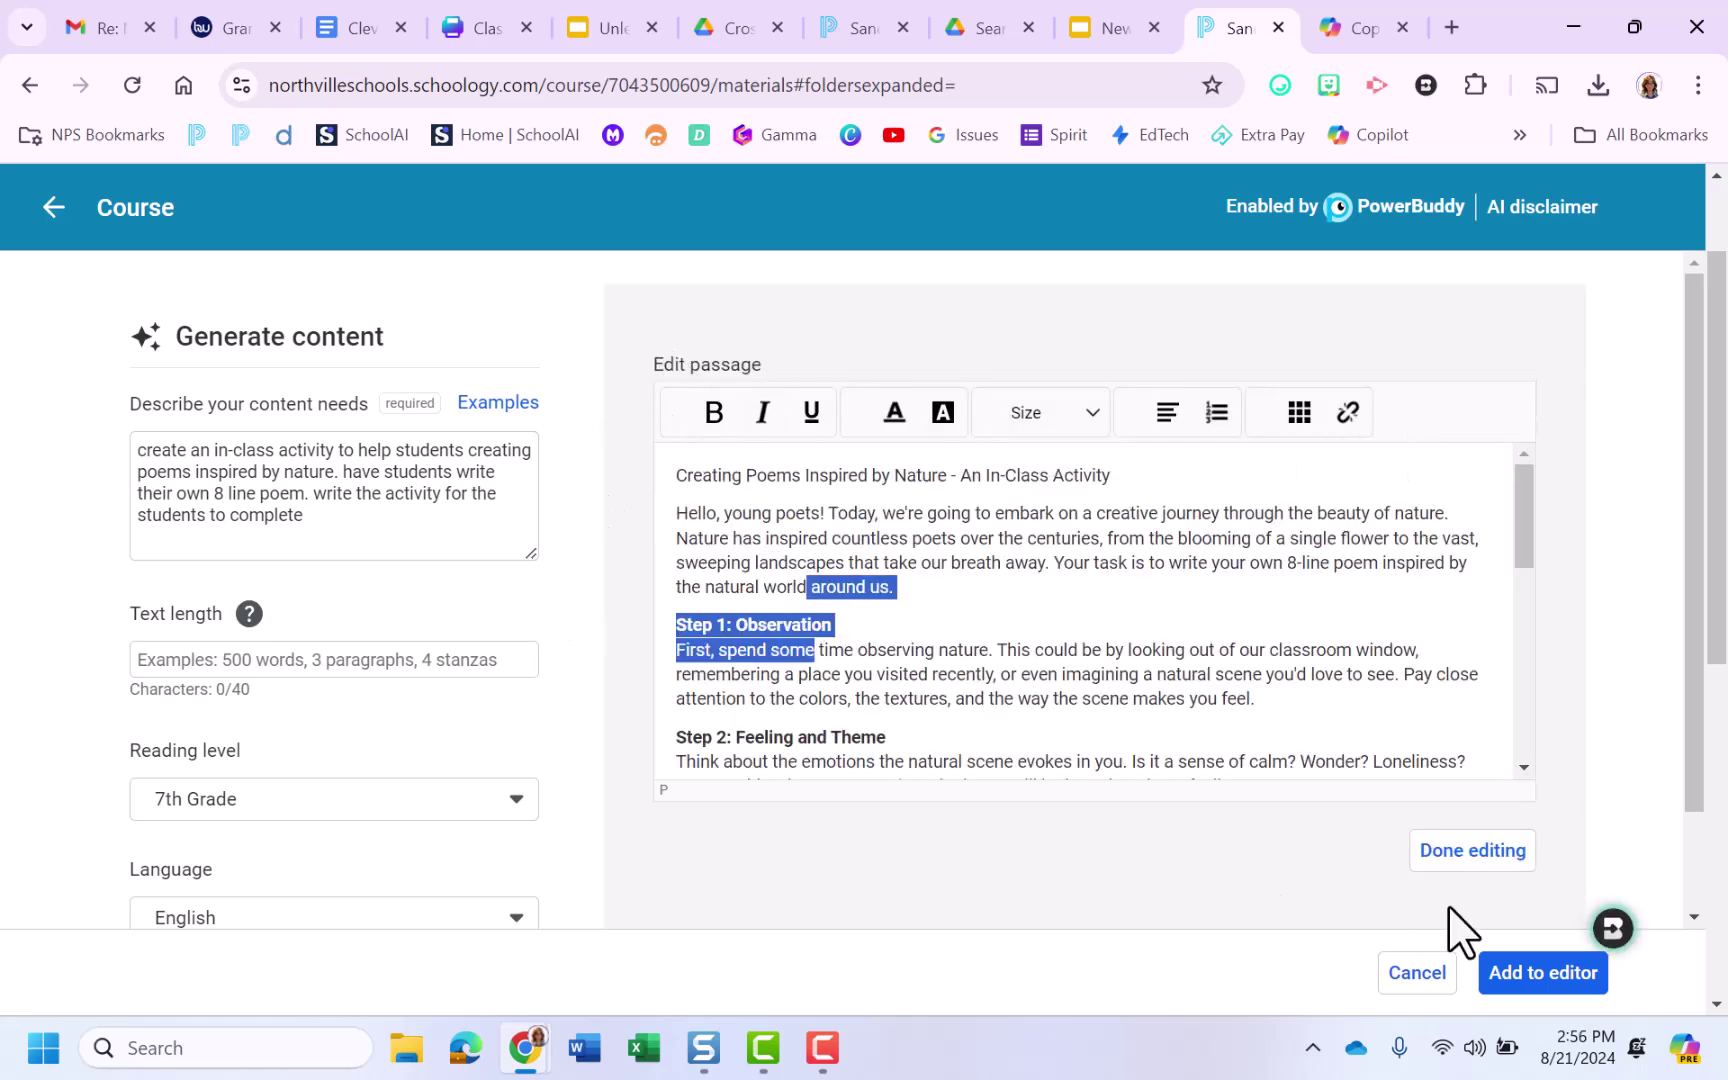
click(1484, 868)
scroll(1396, 872, down, 2)
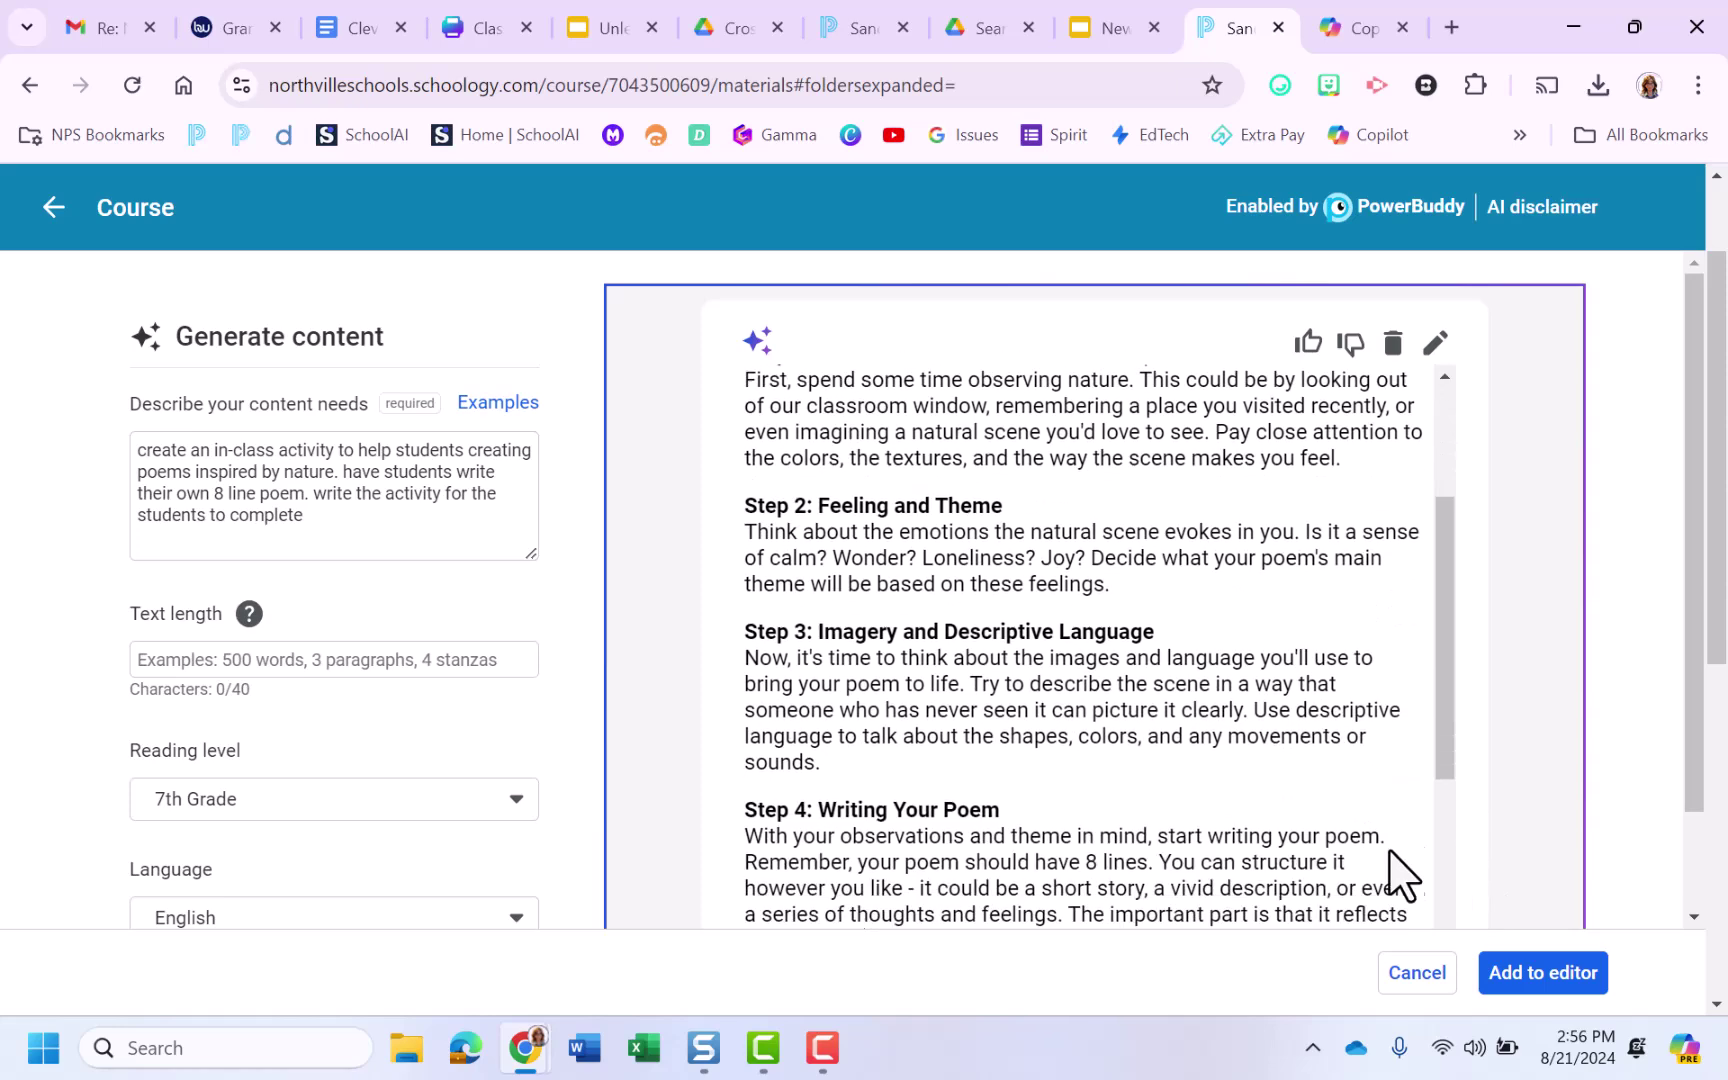
scroll(1396, 872, down, 2)
Insert the generated nature-poem activity into the assignment description
click(1546, 979)
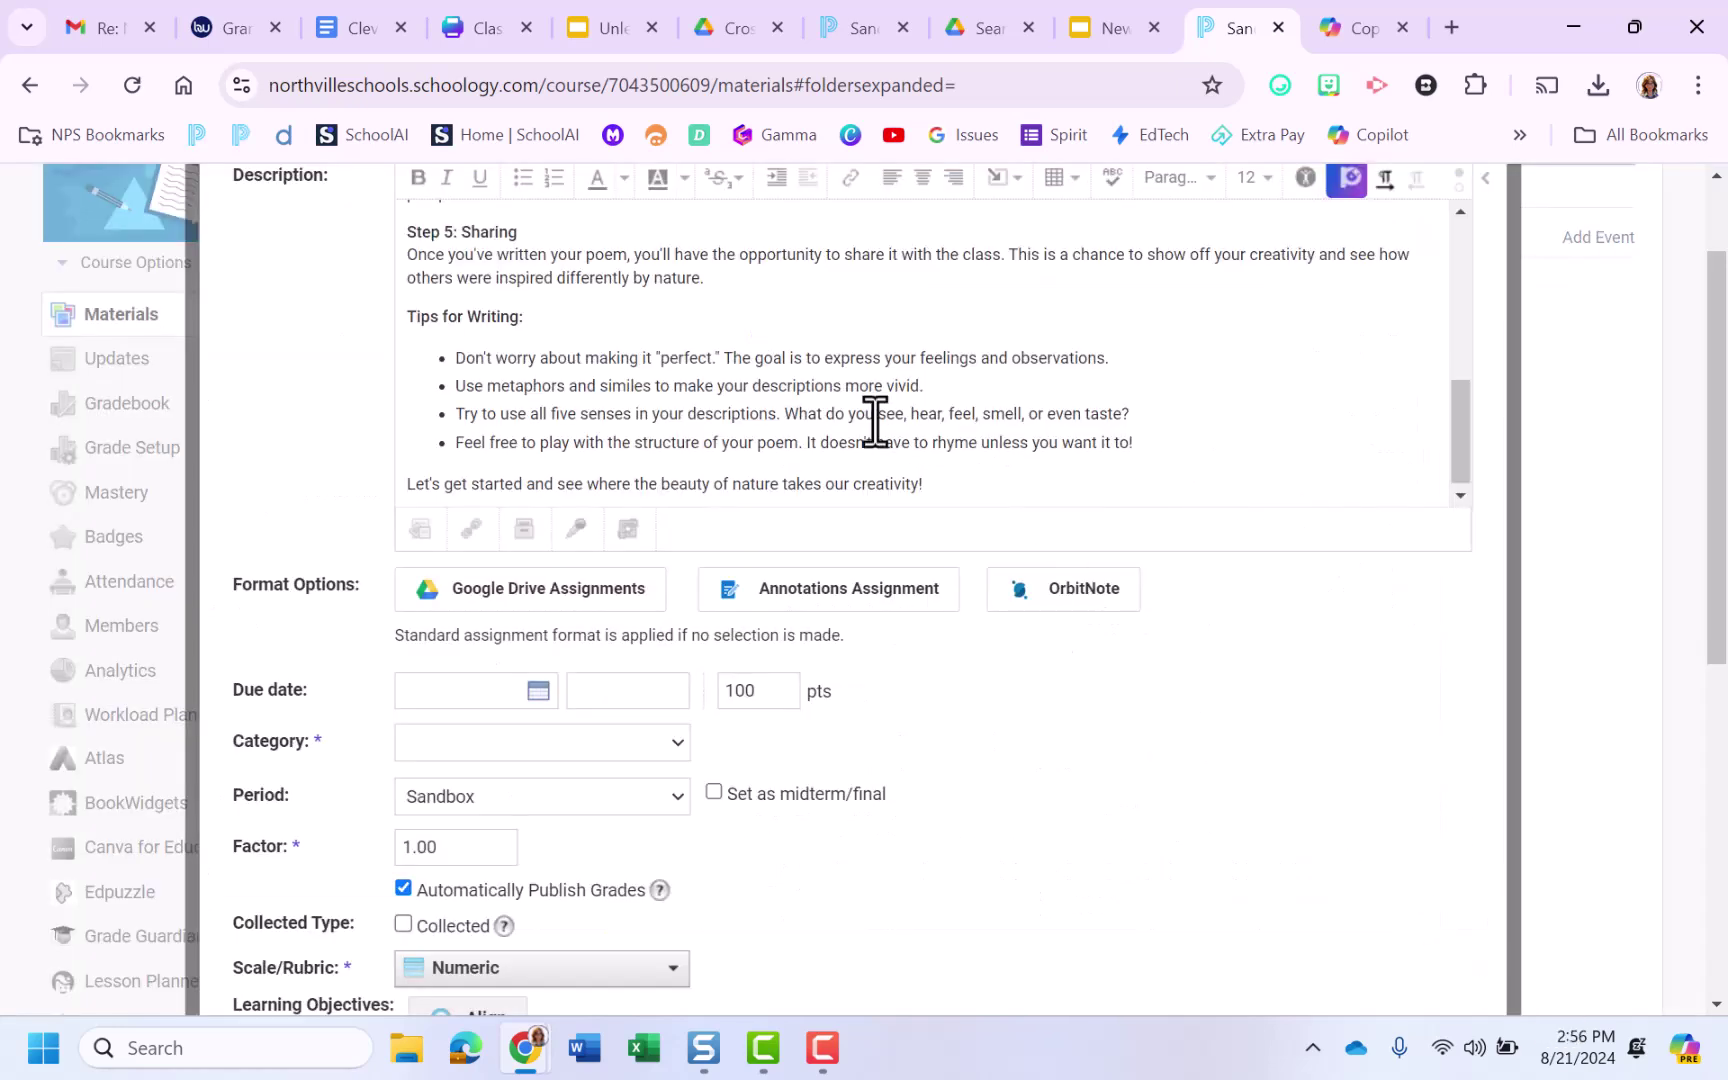
scroll(797, 406, up, 5)
scroll(796, 405, up, 2)
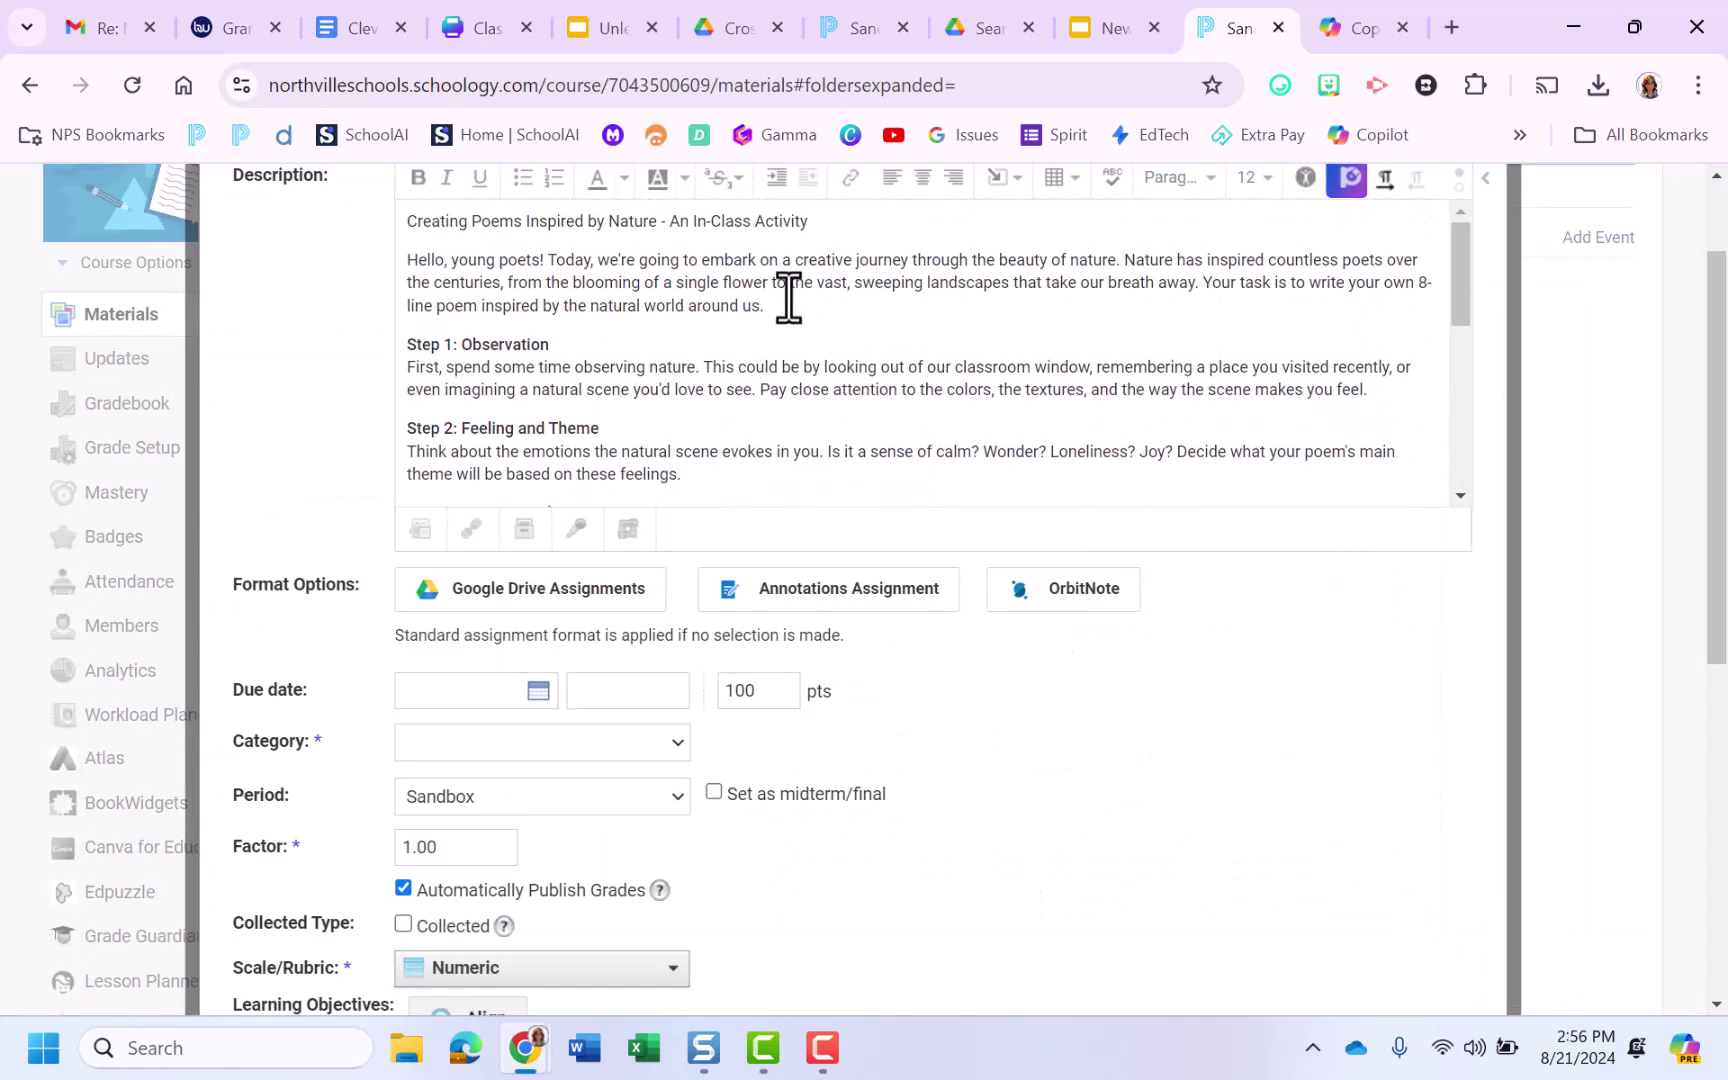
scroll(787, 243, down, 3)
scroll(776, 325, down, 3)
scroll(771, 358, down, 2)
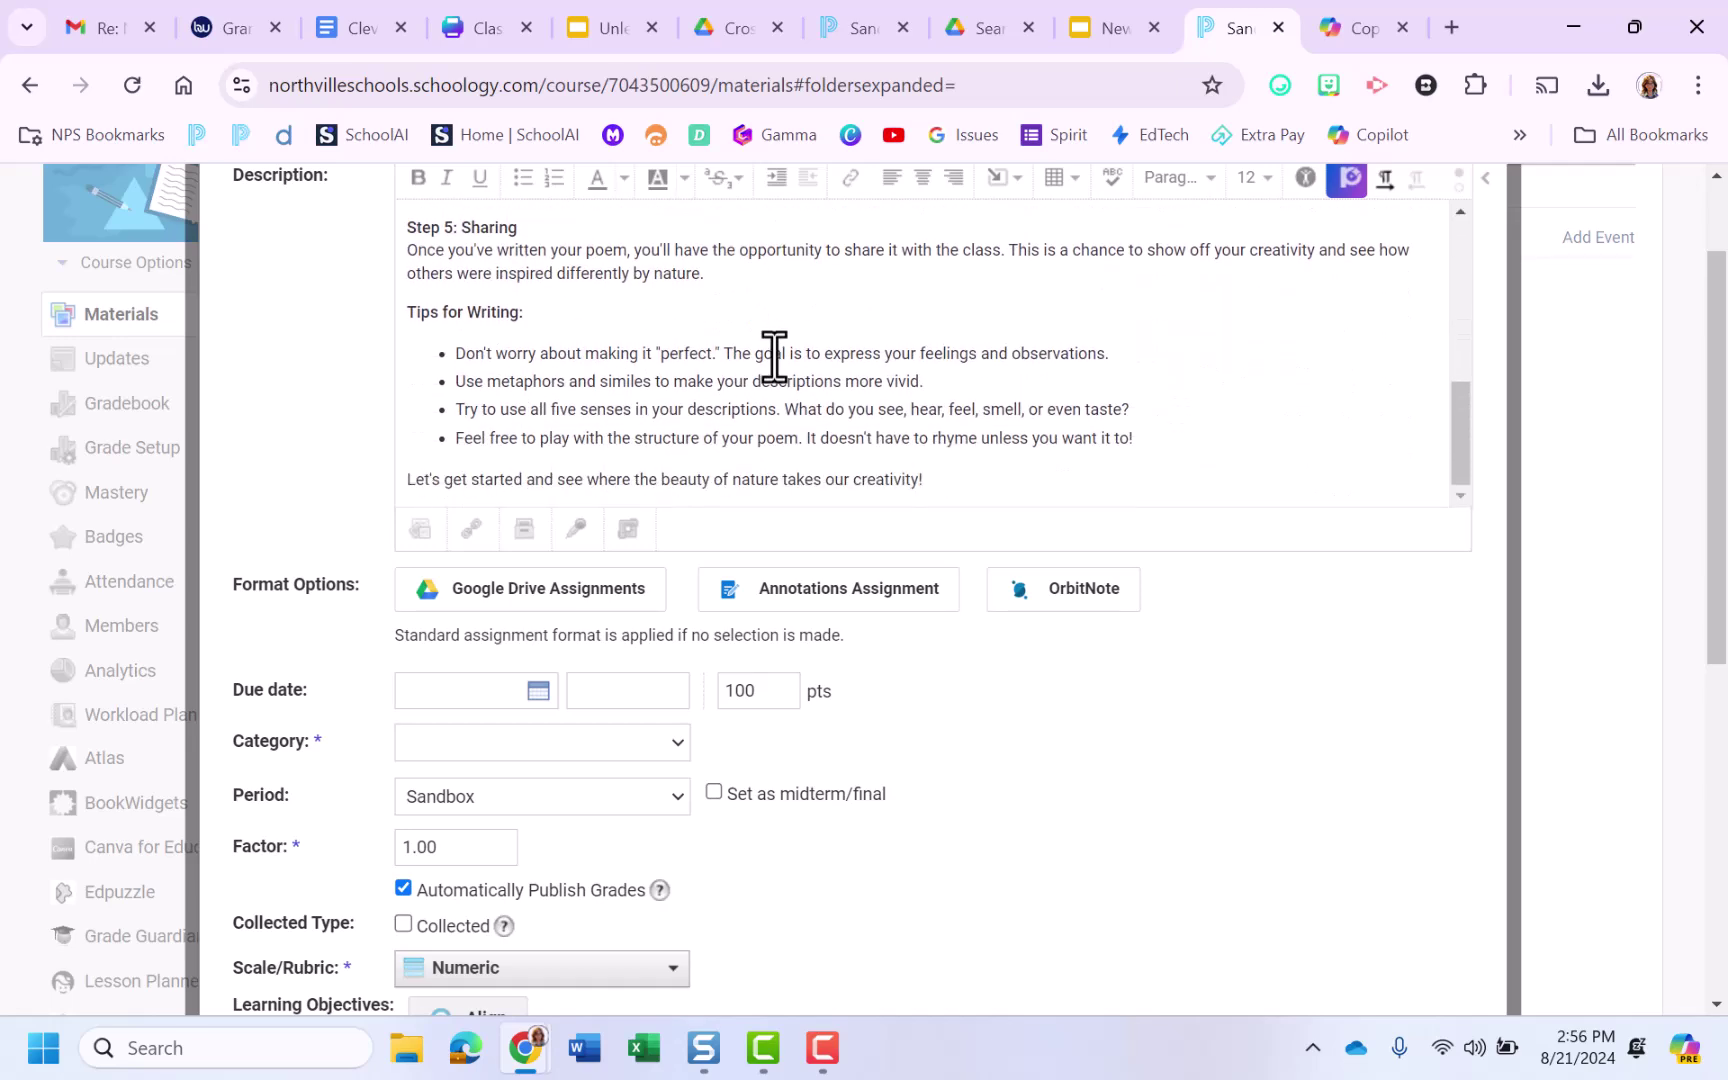
scroll(733, 433, up, 2)
scroll(733, 432, up, 3)
scroll(736, 429, up, 1)
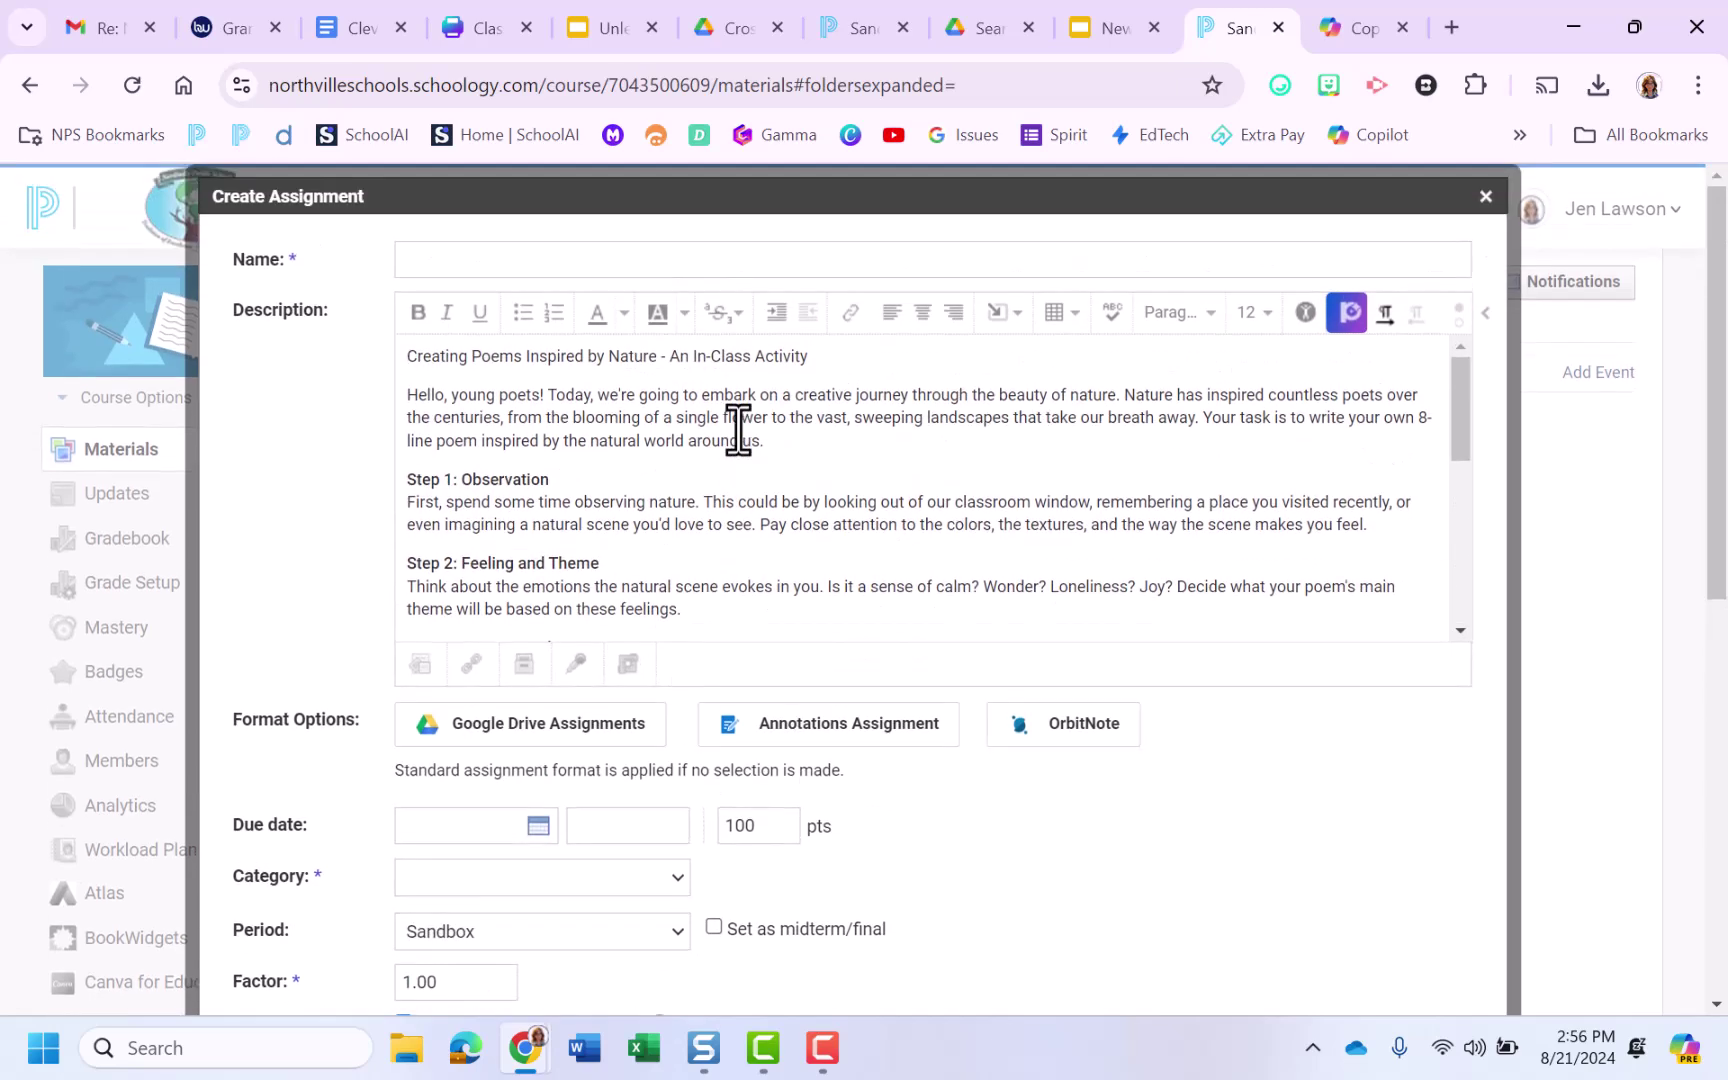
scroll(742, 422, down, 1)
scroll(972, 459, down, 3)
scroll(1338, 552, down, 3)
scroll(1338, 553, down, 2)
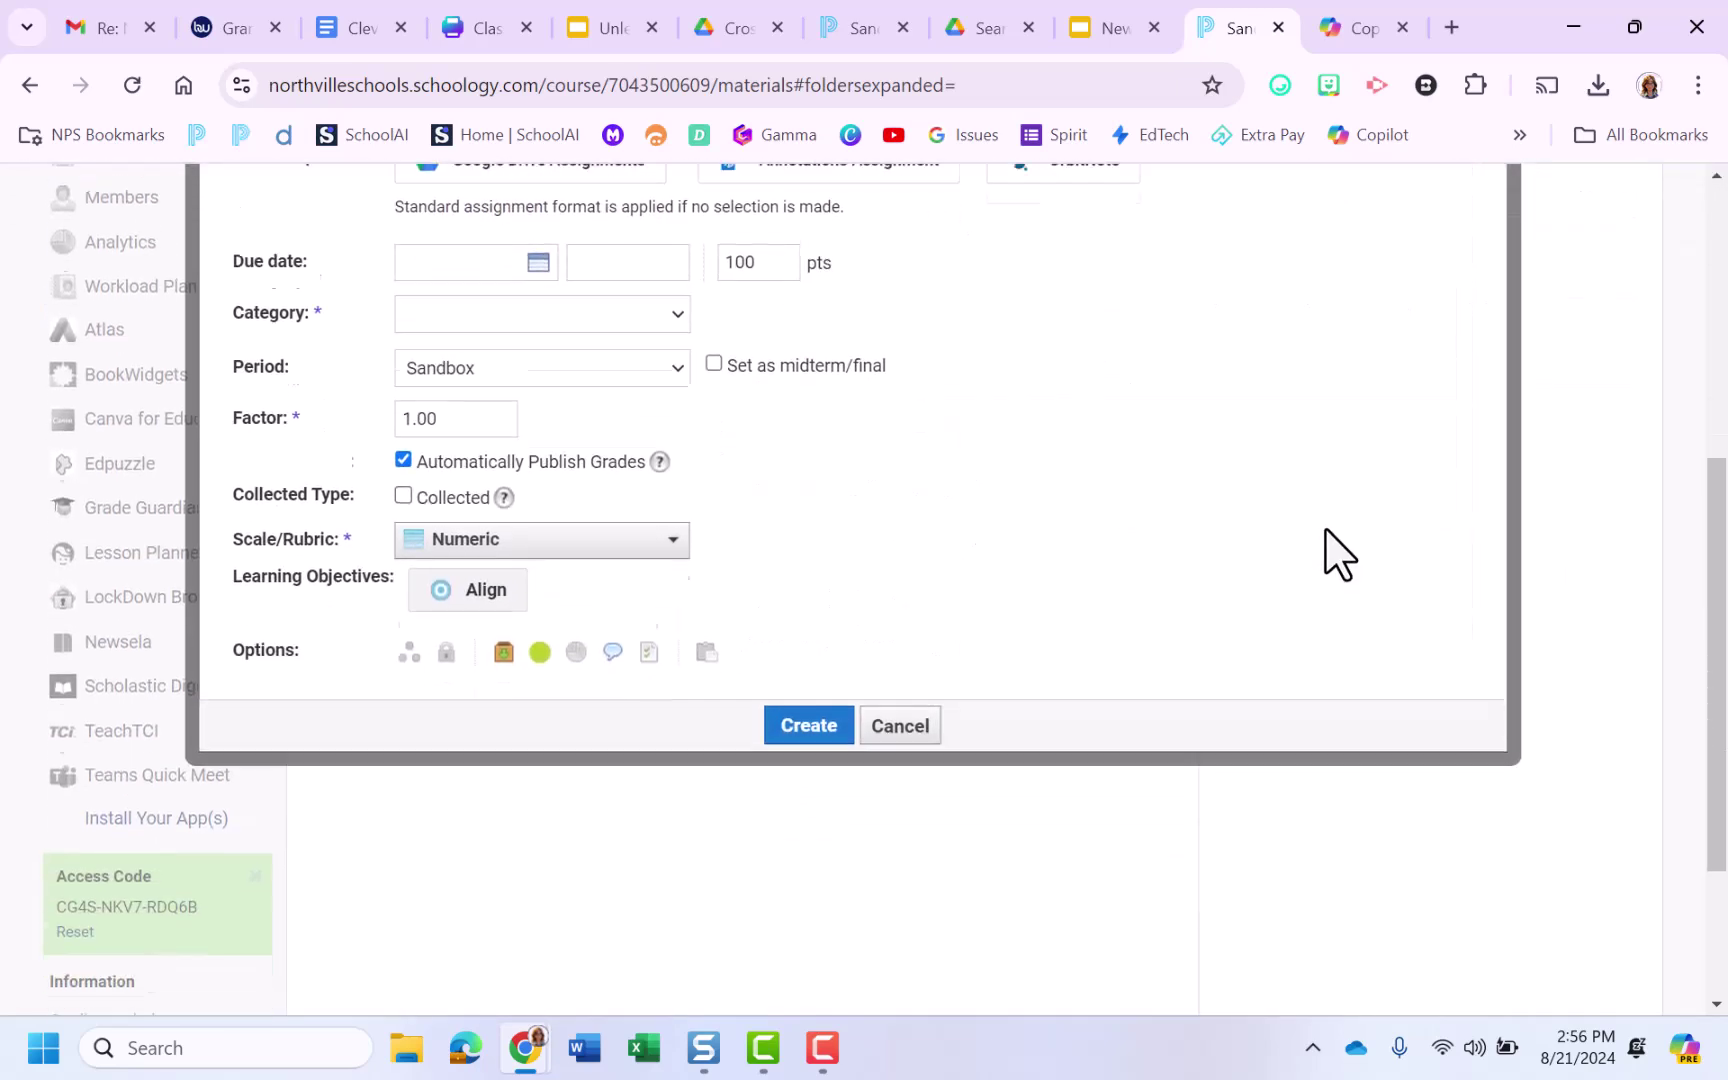
scroll(1338, 552, down, 1)
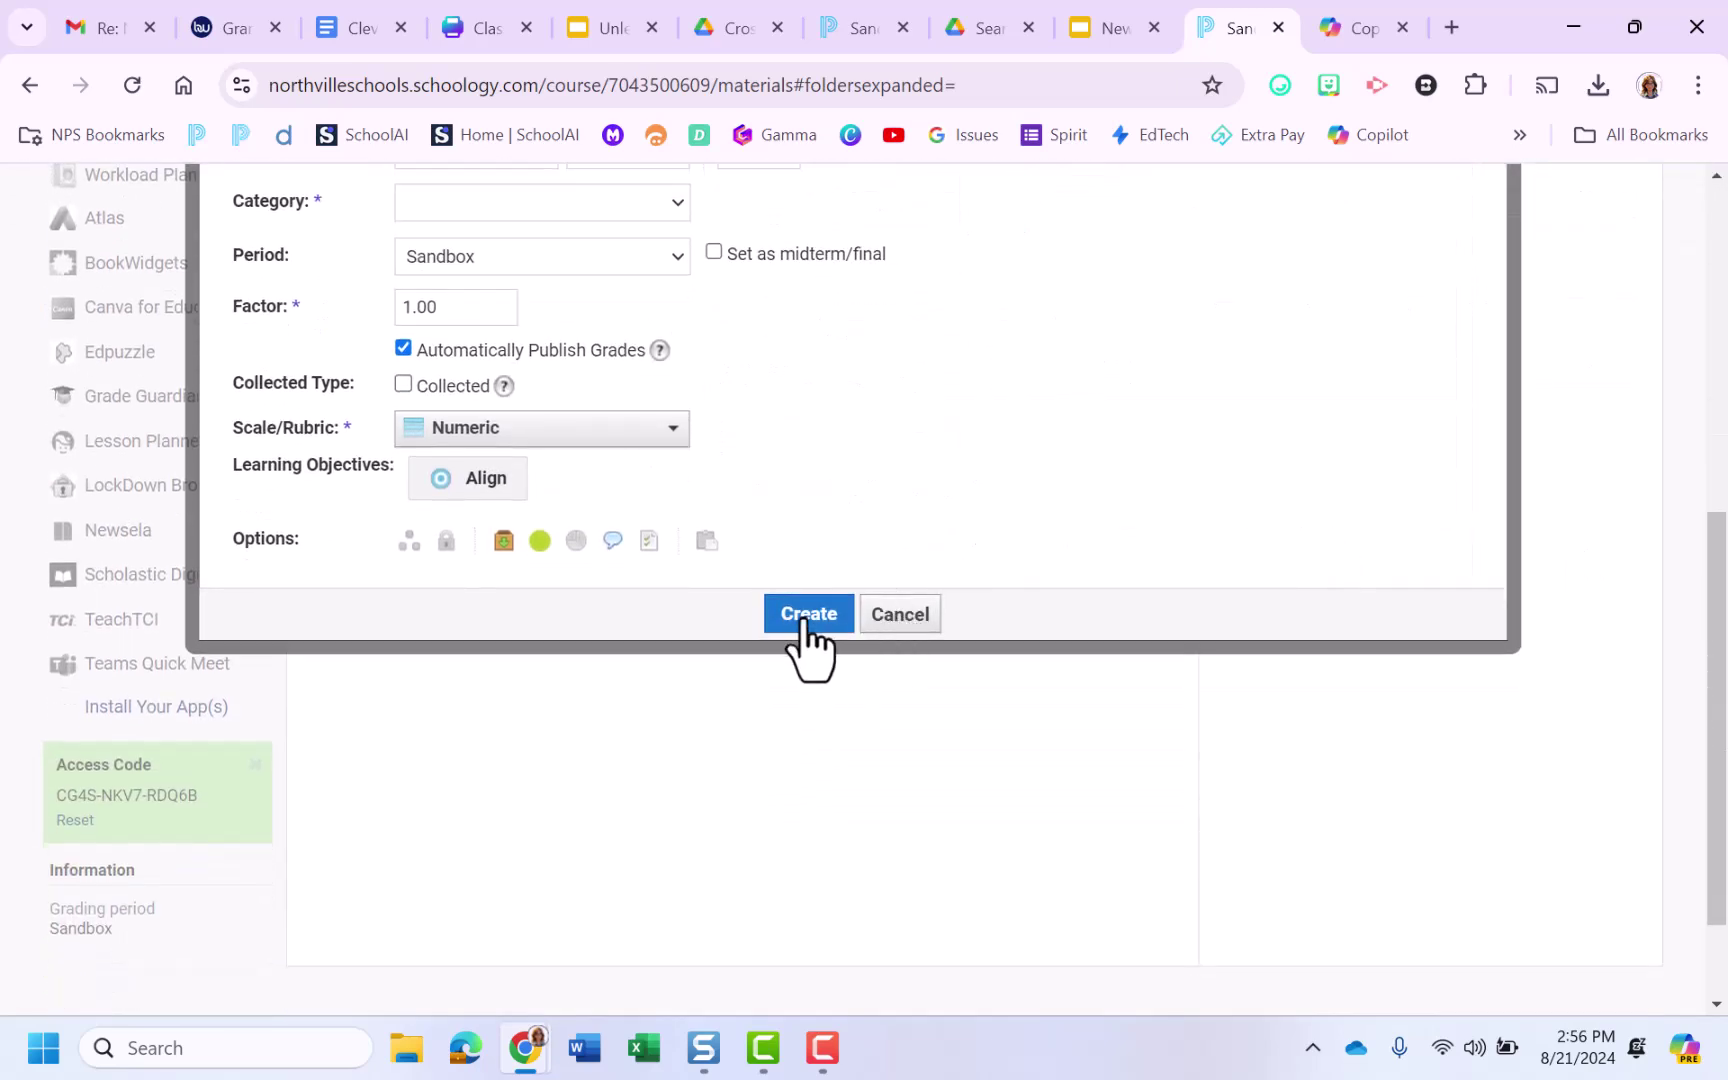